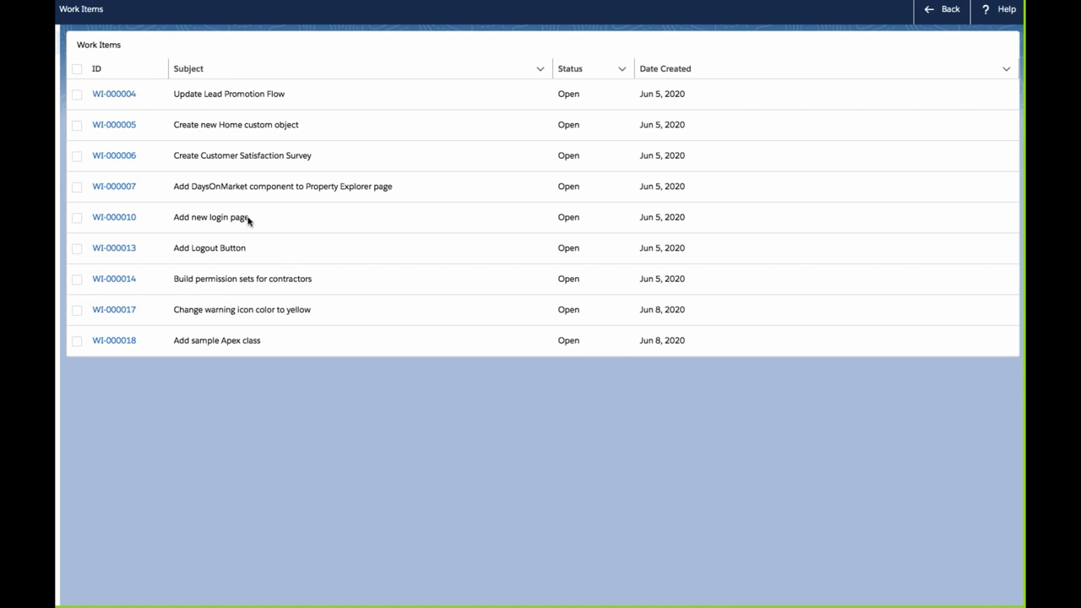
Step: Launch the dev environment from work item WI-000007 and open the Dreamhouse Property Explorer page for editing in Lightning App Builder
click(127, 193)
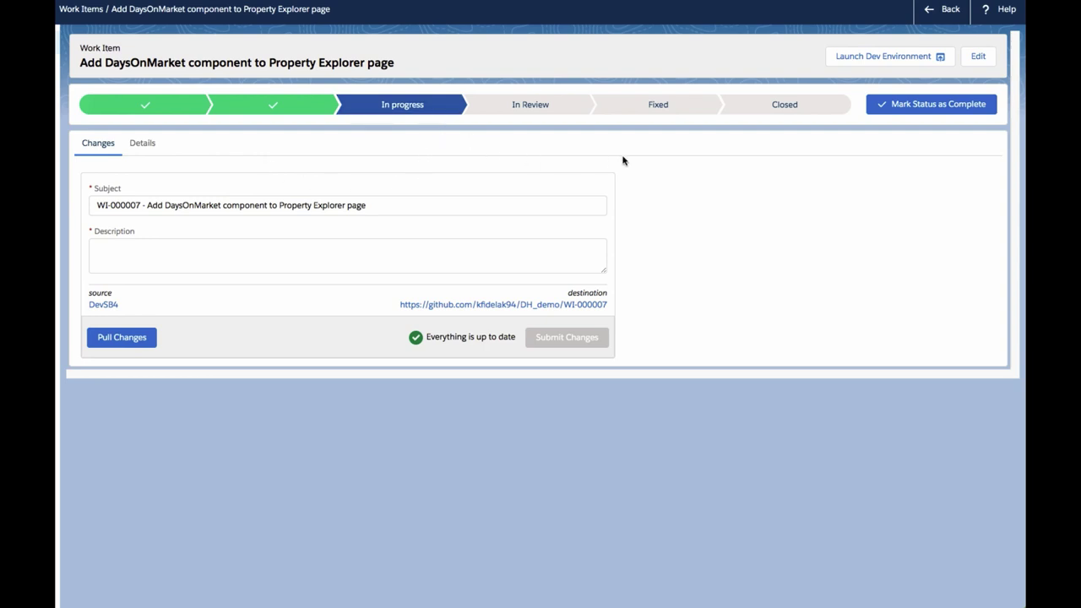
click(906, 68)
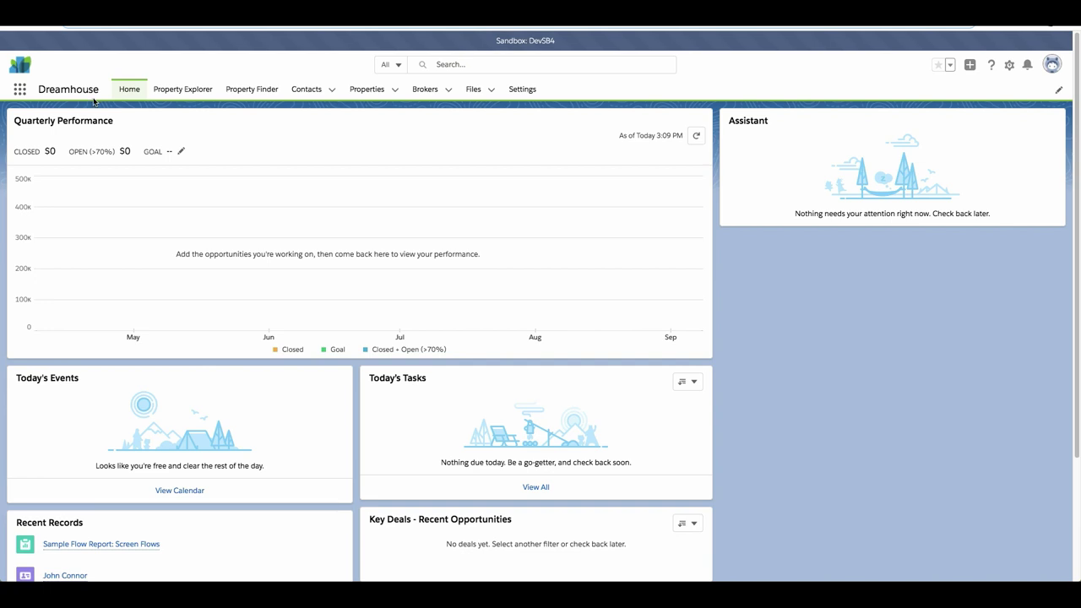
click(203, 93)
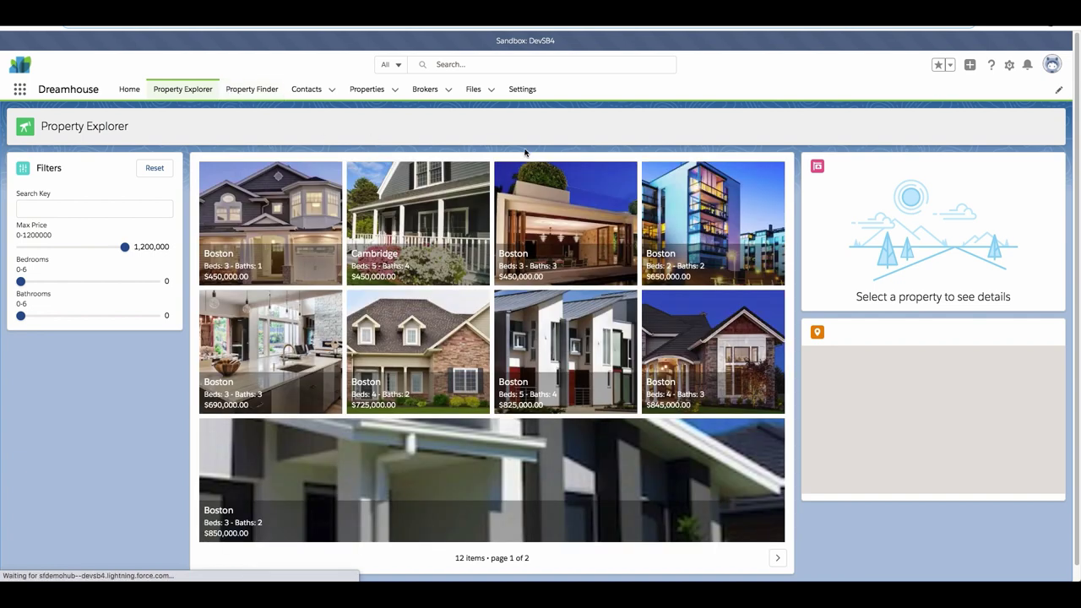
click(1009, 65)
click(975, 147)
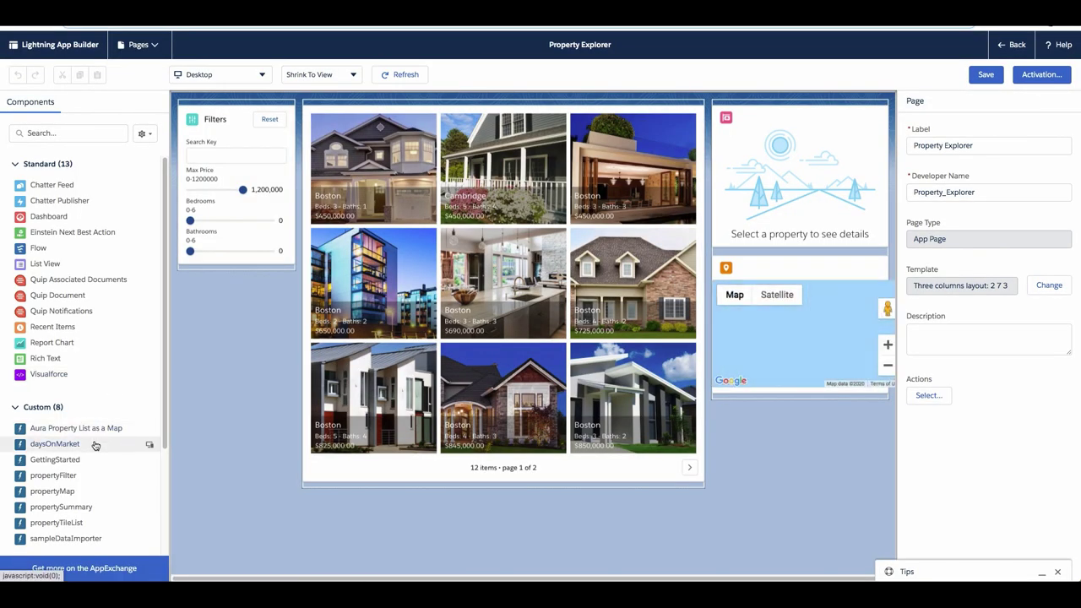
Step: Add the custom daysOnMarket component below the property map, save the page, and return to Property Explorer
drag(95, 445, 732, 377)
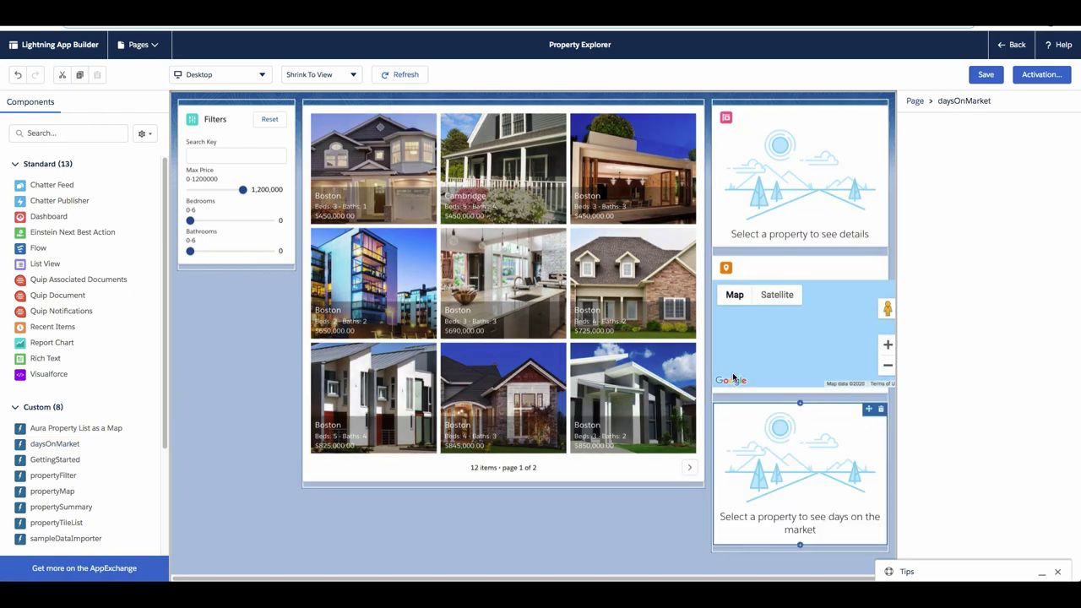
click(984, 76)
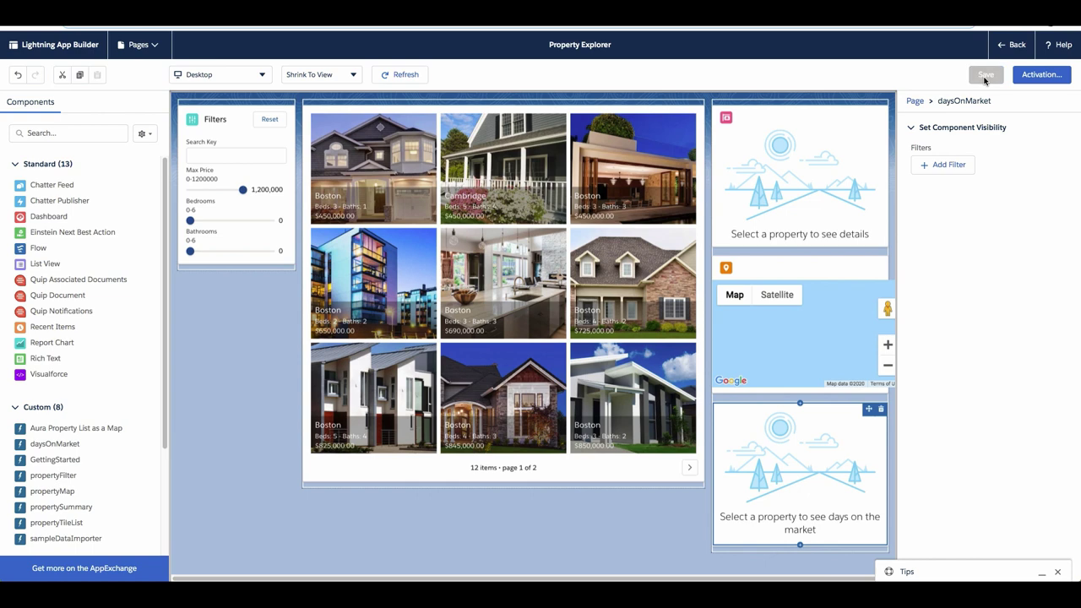
click(1015, 47)
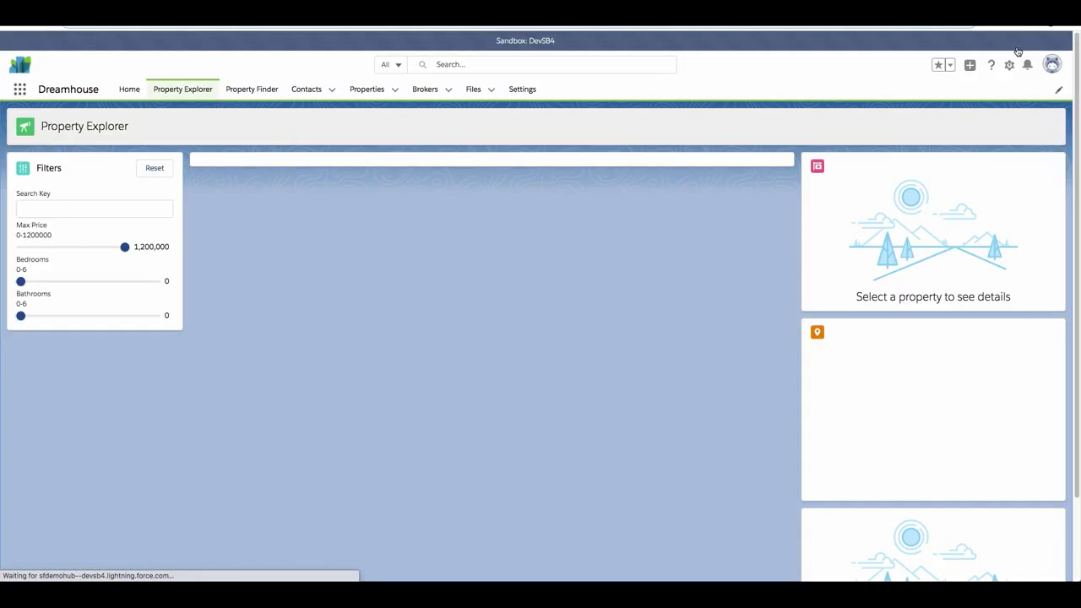
Step: Check the new days-on-market component by selecting the $845,000 Boston property
scroll(909, 251, down, 2)
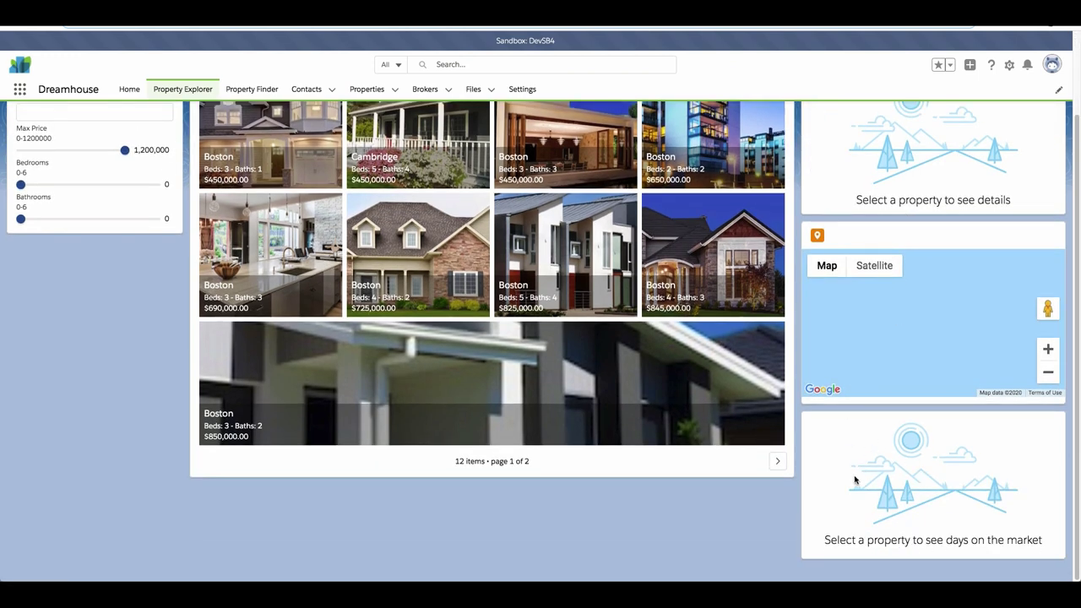
click(735, 270)
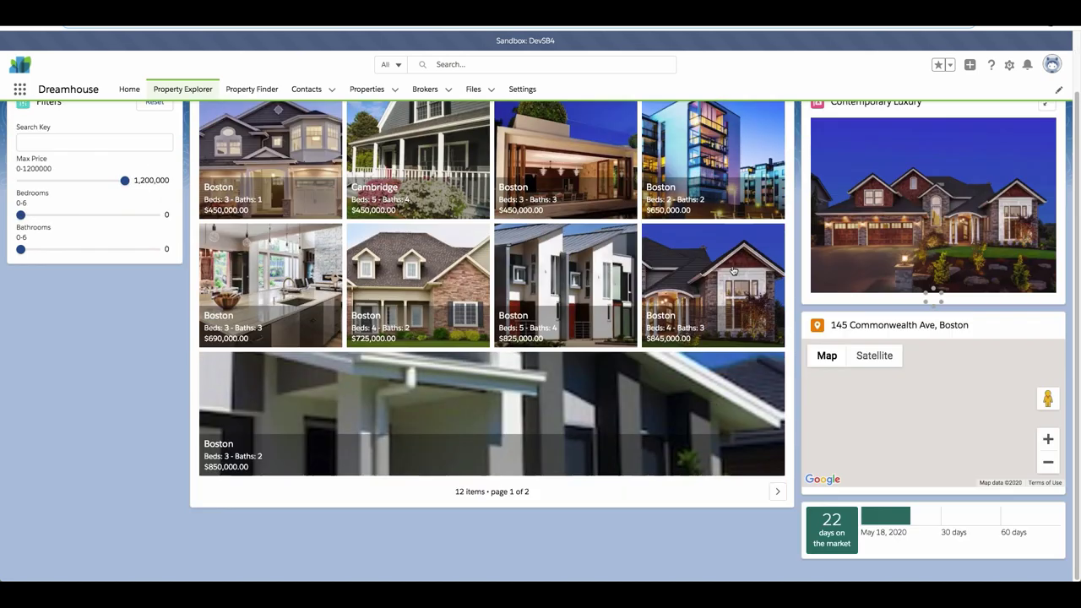
scroll(916, 466, down, 1)
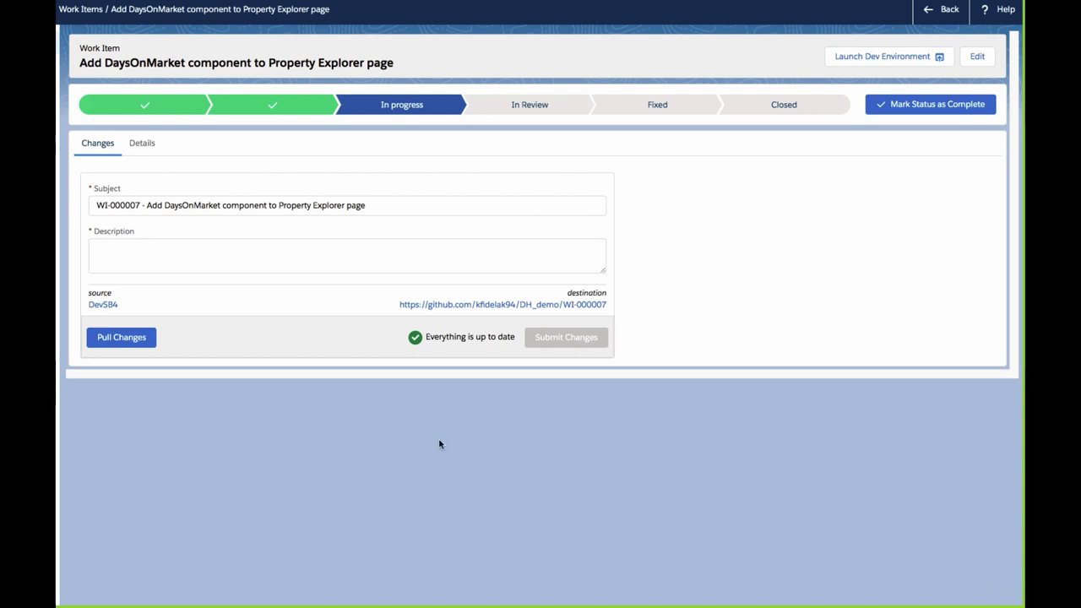
Step: Pull the DevSB4 changes into work item WI-000007 and ignore the Admin profile change
click(146, 344)
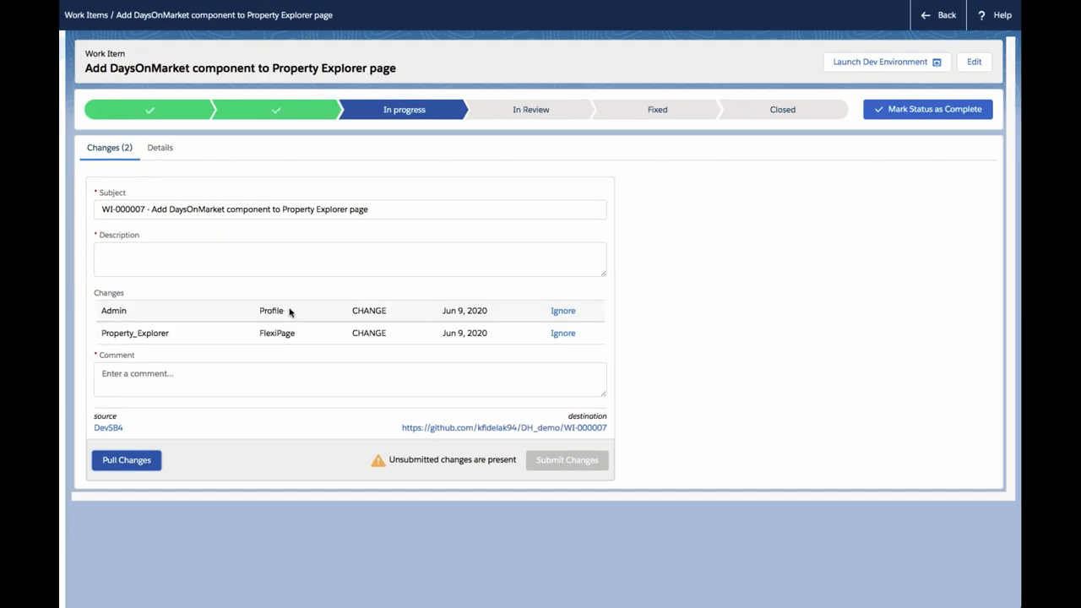
click(573, 314)
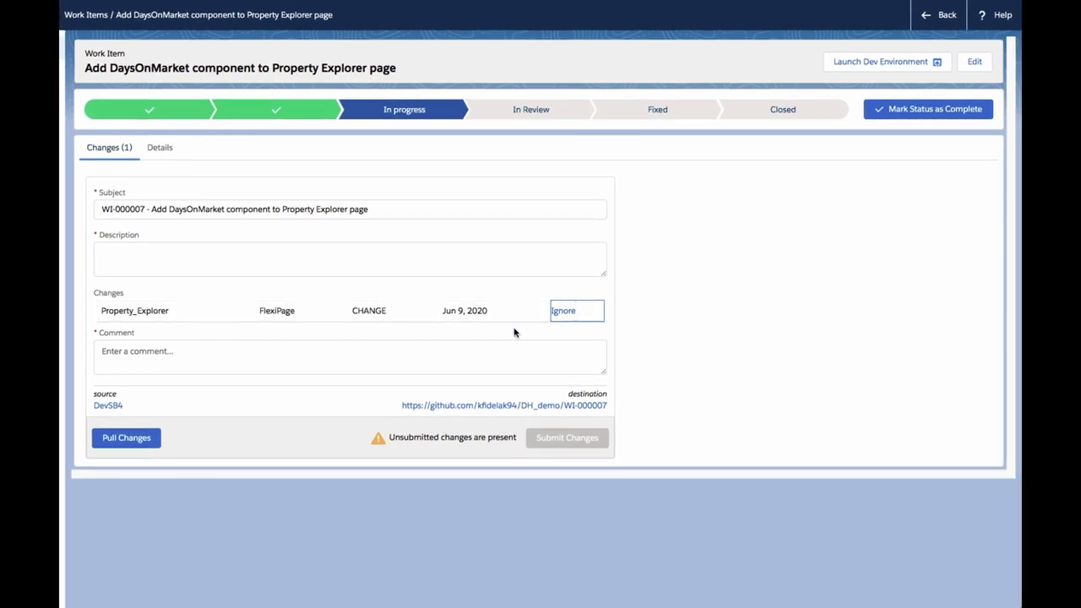
Step: Submit the Property_Explorer change with the description "Added Days on Market component" and the comment "First submission"
click(205, 254)
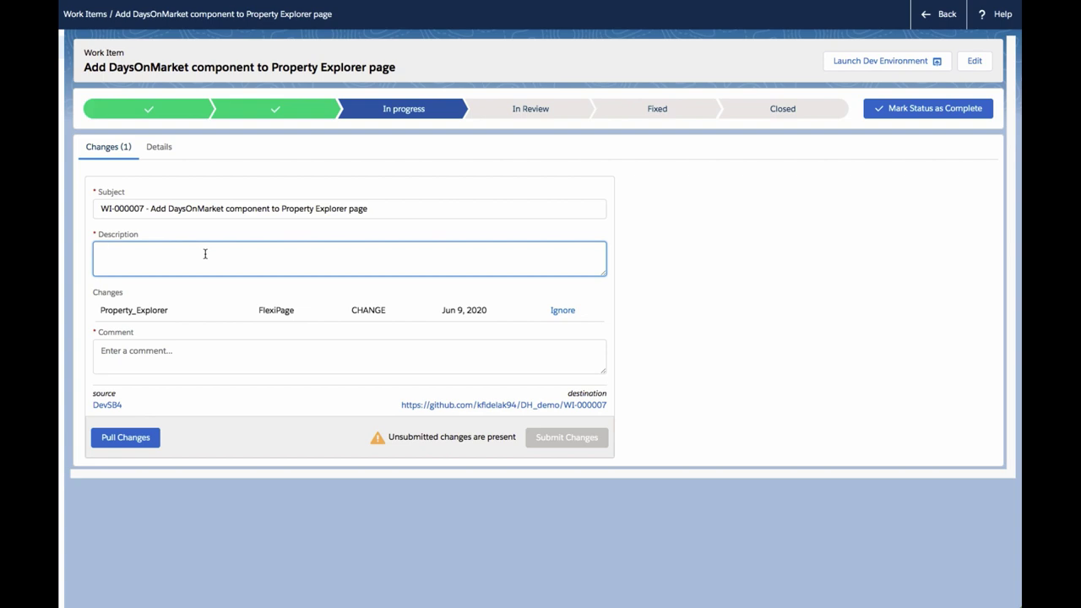
text(Added Days on Market com)
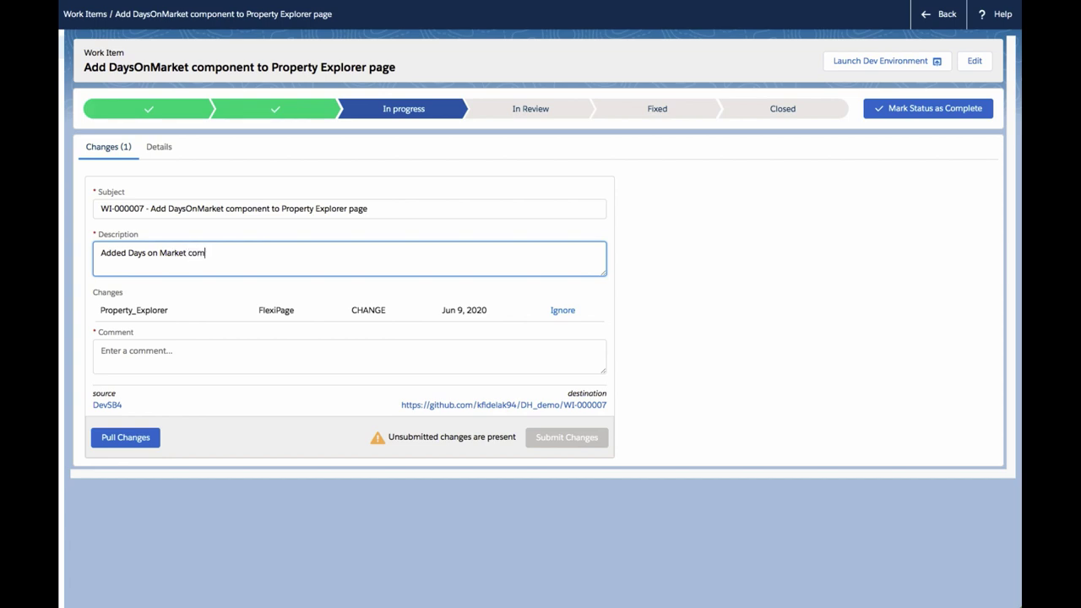
text(ponent)
click(170, 353)
text(First sub)
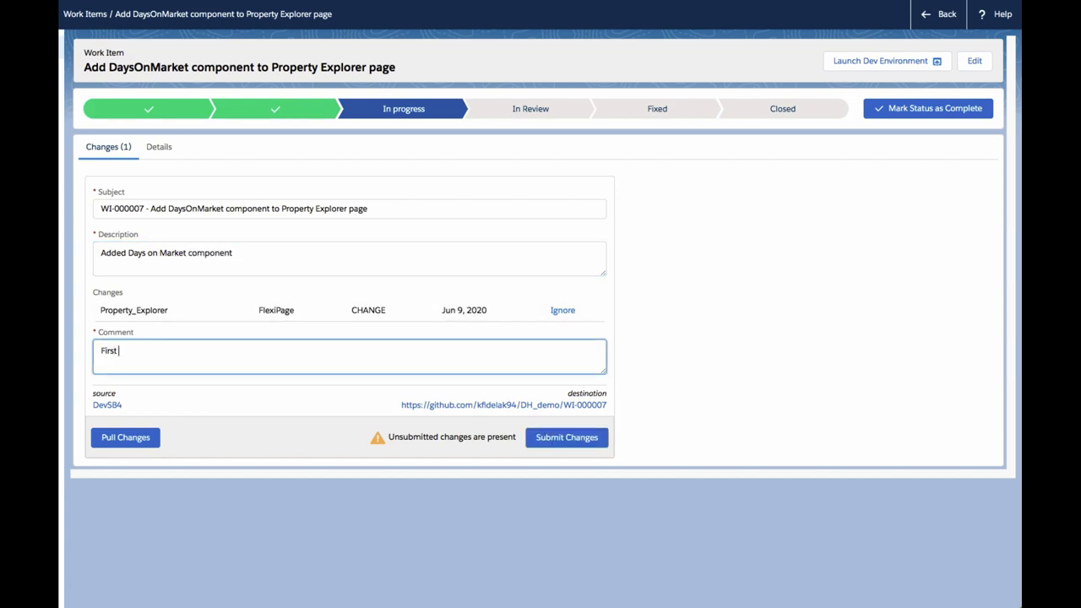
text(mission)
click(537, 438)
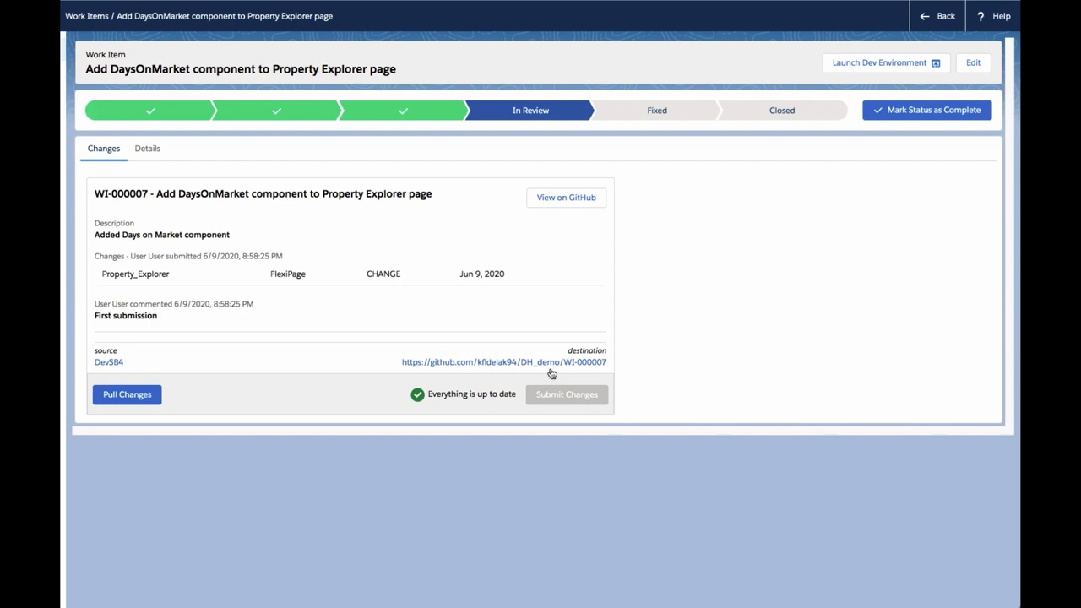
Step: View the submission on GitHub and switch the DH_demo repository to branch WI-000007
click(570, 204)
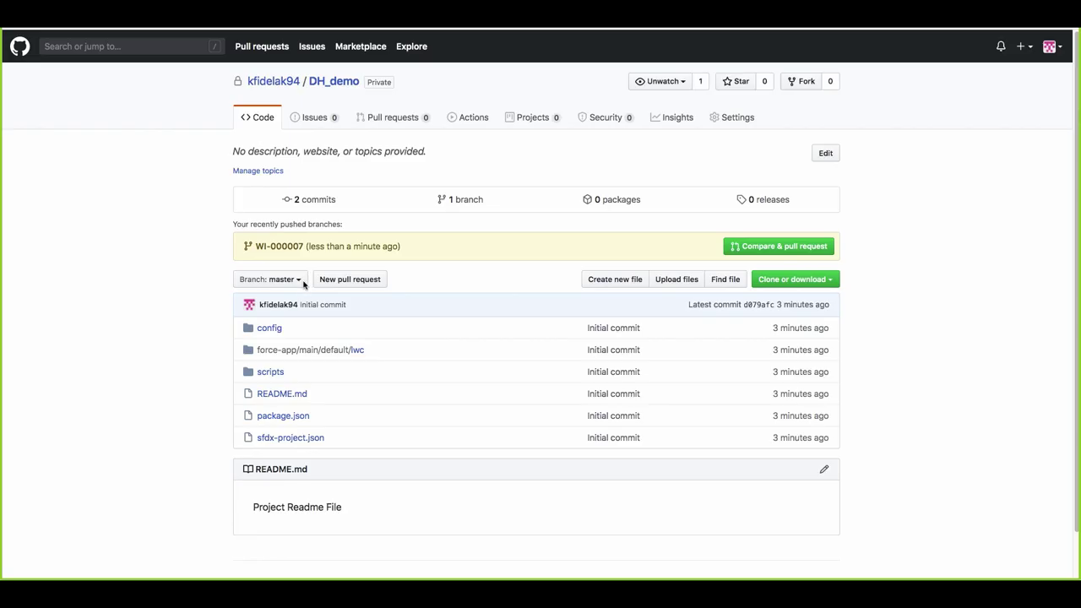
click(298, 284)
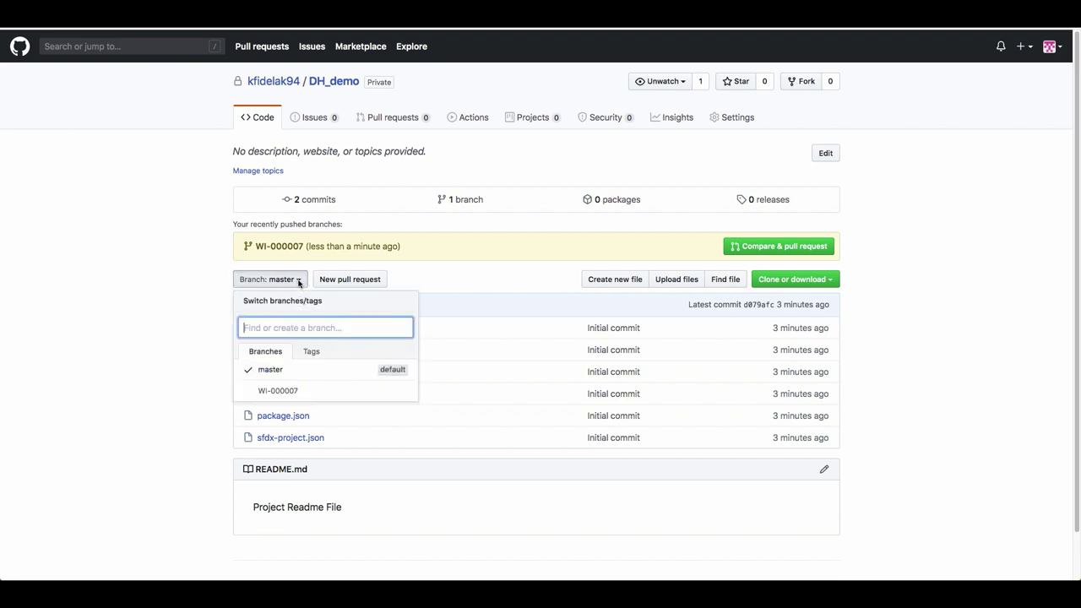
click(290, 389)
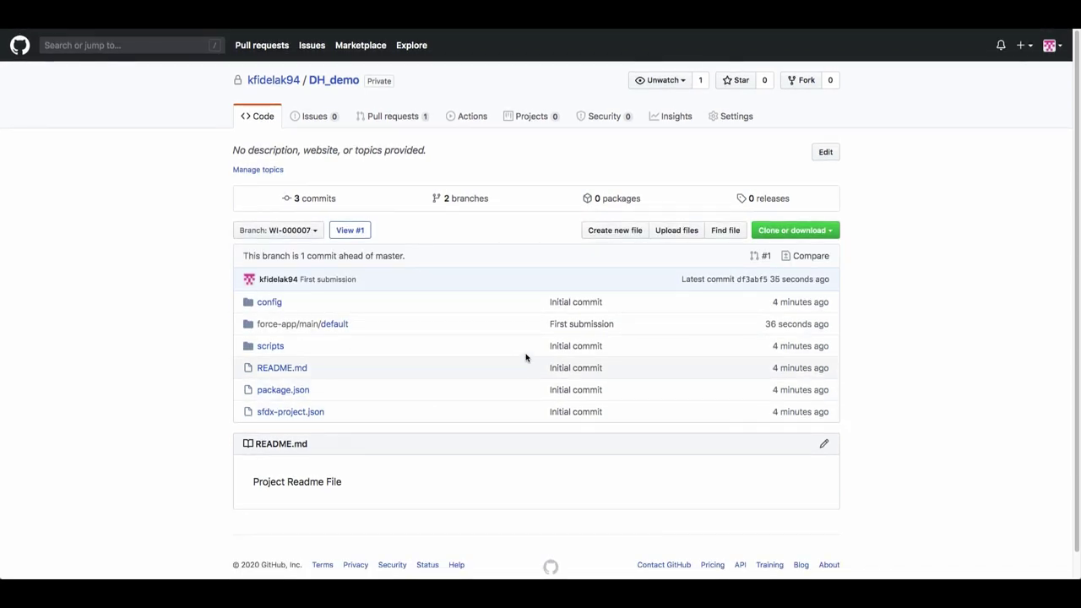
Step: Open the pull request for WI-000007 and review its changed files
click(405, 123)
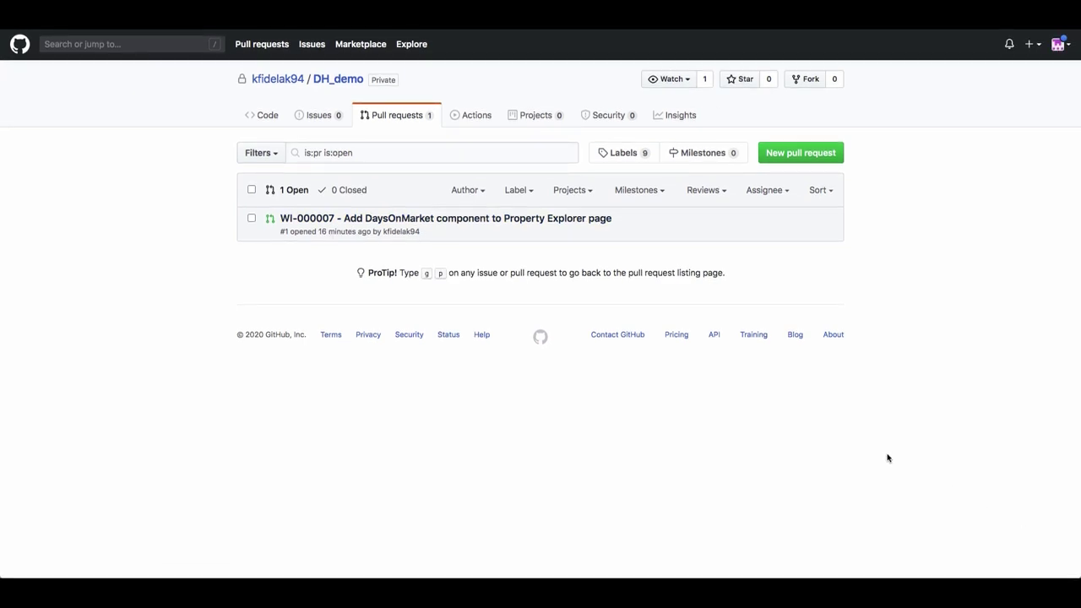
click(594, 220)
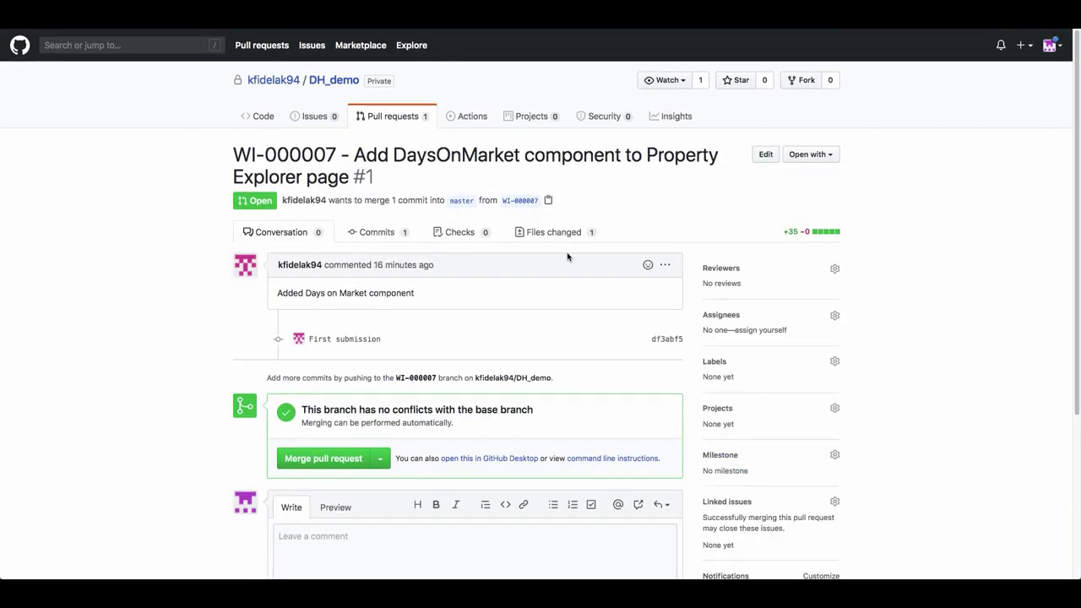
click(563, 235)
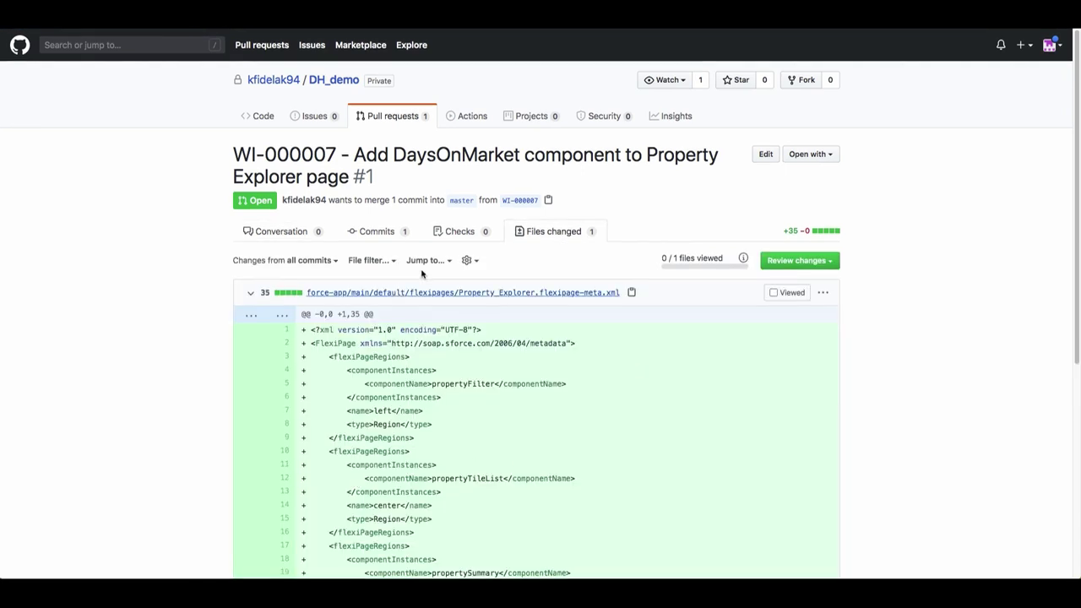
Step: Comment "Looks good" on the pull request's conversation and merge it into master
click(281, 230)
scroll(351, 429, down, 2)
click(351, 429)
text(Looks good)
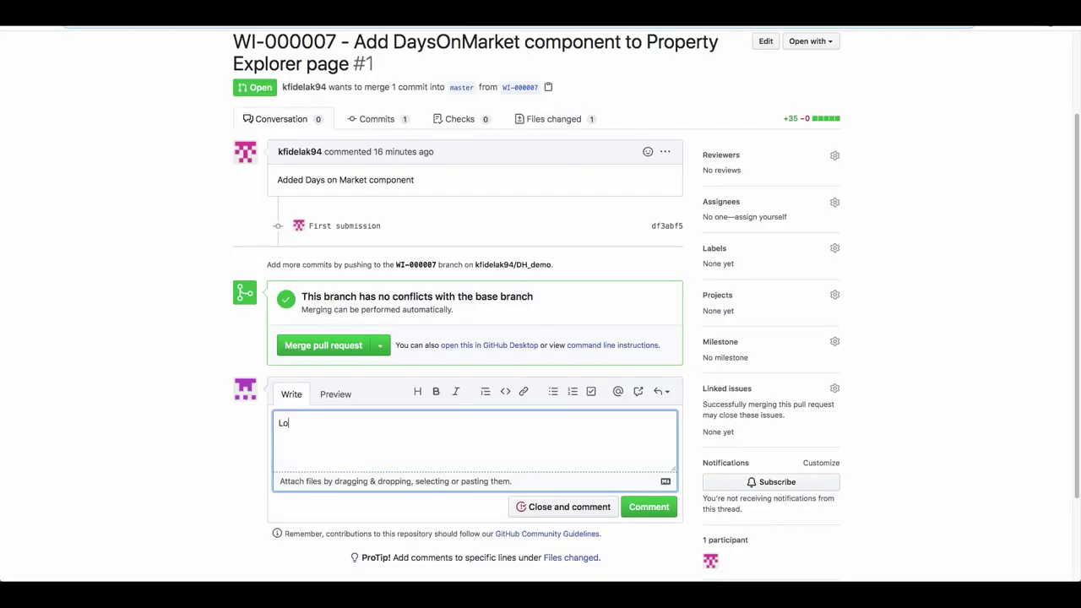
click(649, 507)
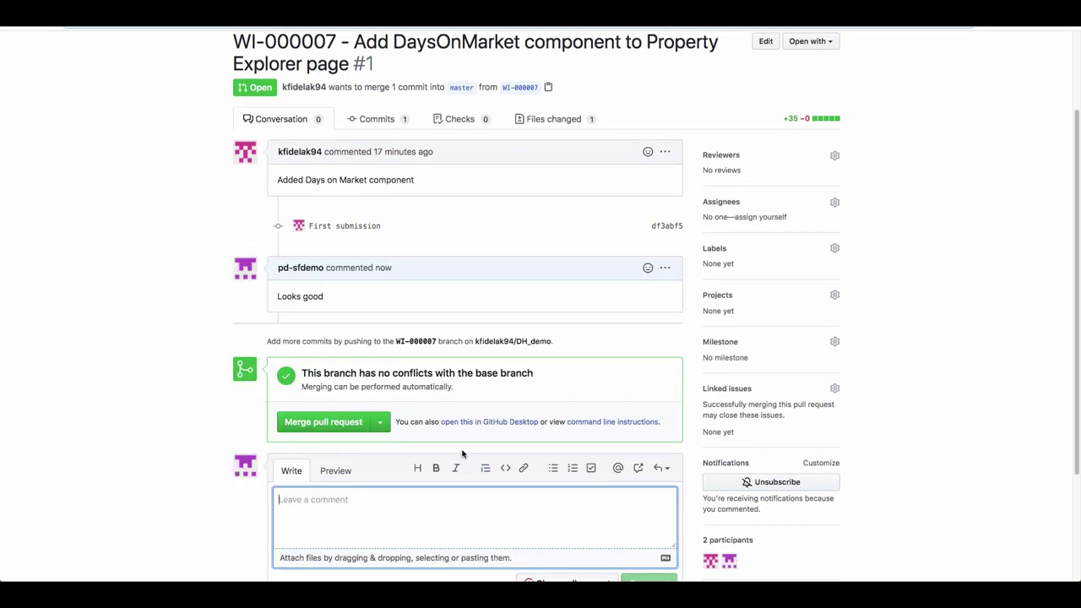
click(336, 422)
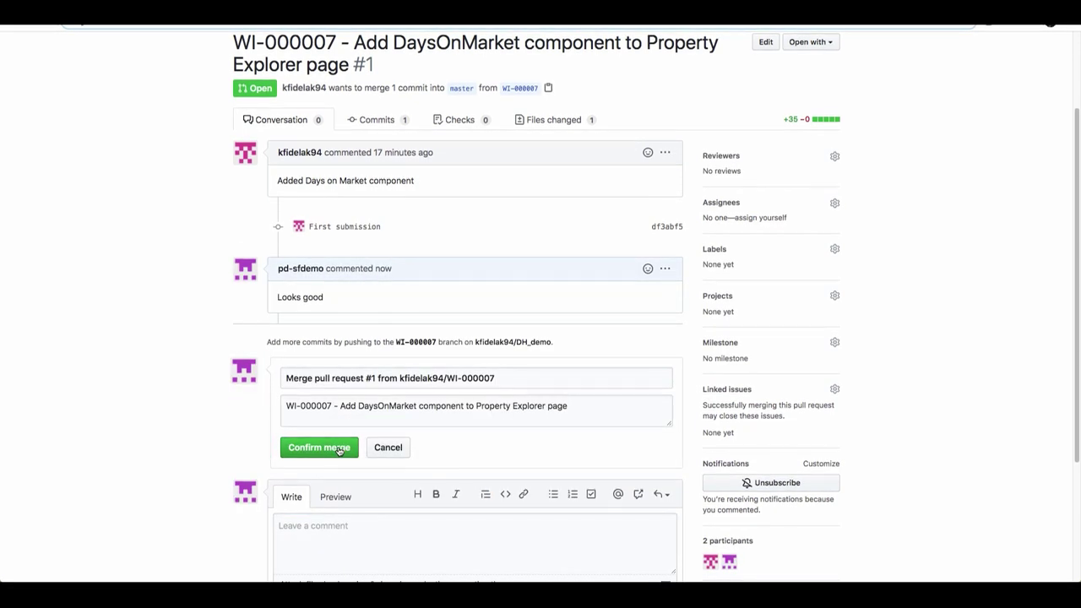
click(339, 450)
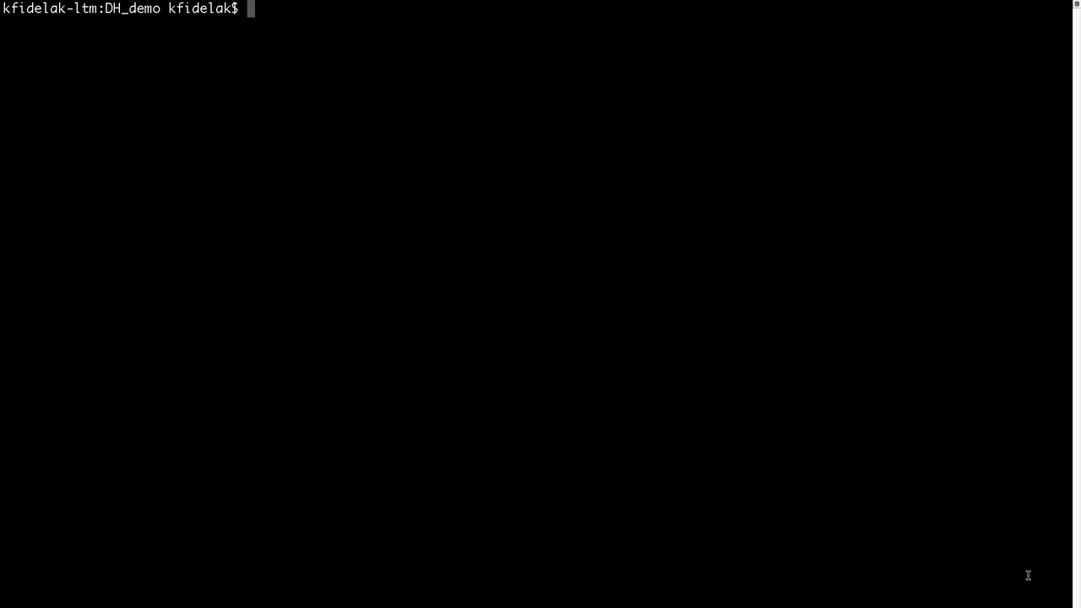
Step: In the terminal, list the DH_demo folder's contents and run git pull origin master
text(ls)
key(Return)
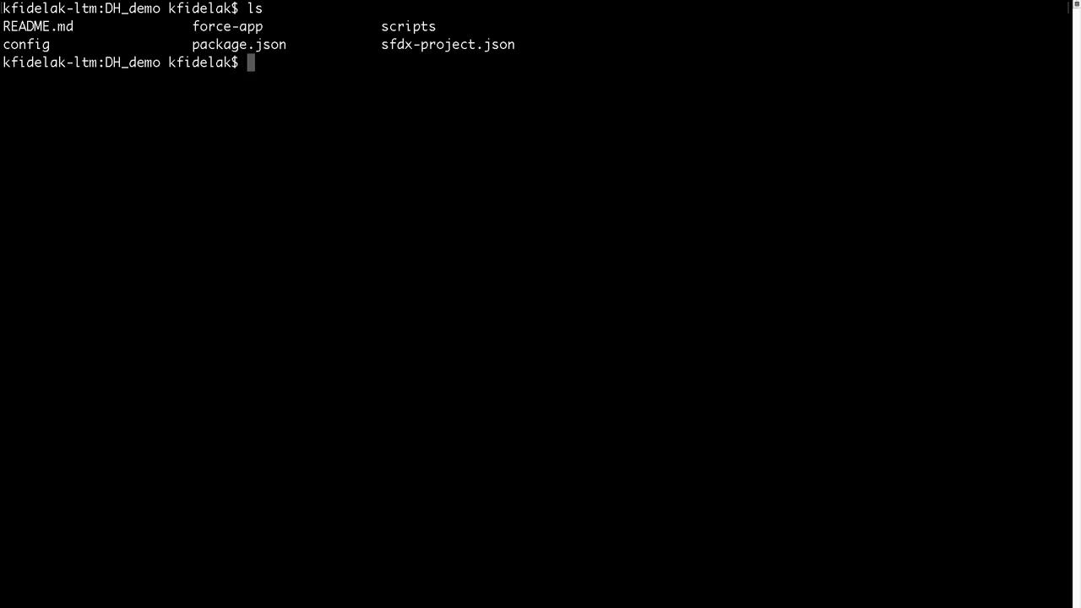
text(git pull origin master)
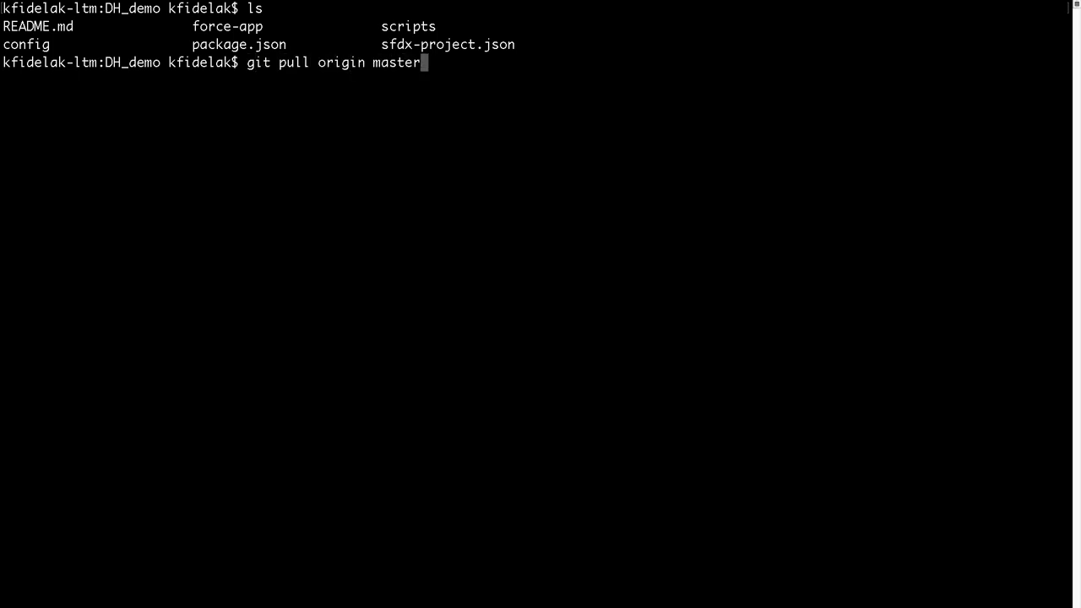
key(Return)
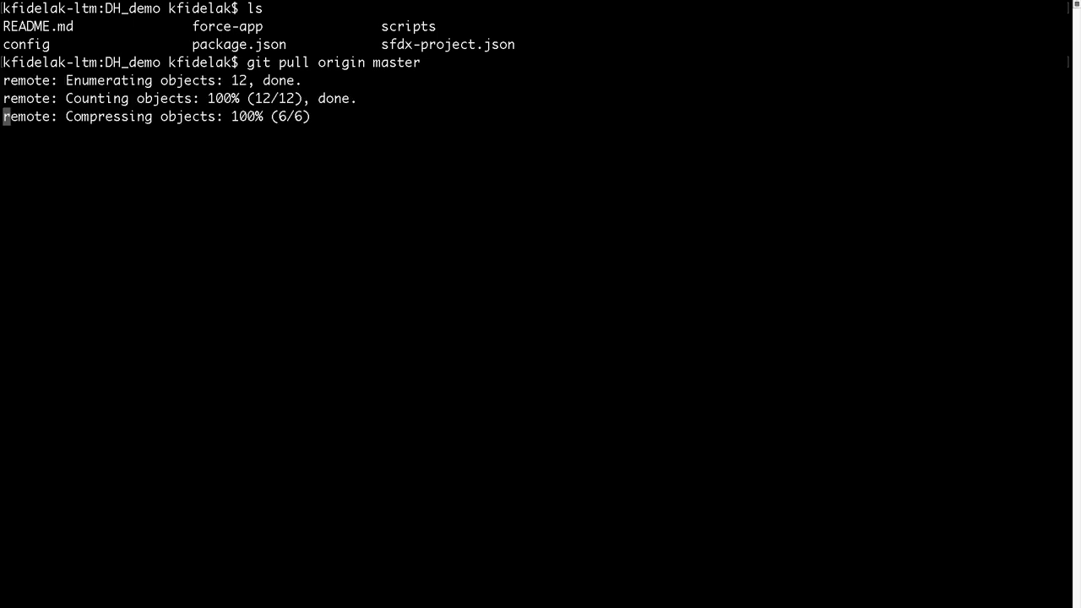
Step: Deploy the source to production with sfdx force:source:deploy -p force-app/ -u Prod -w 10
text(sfdx force:sou)
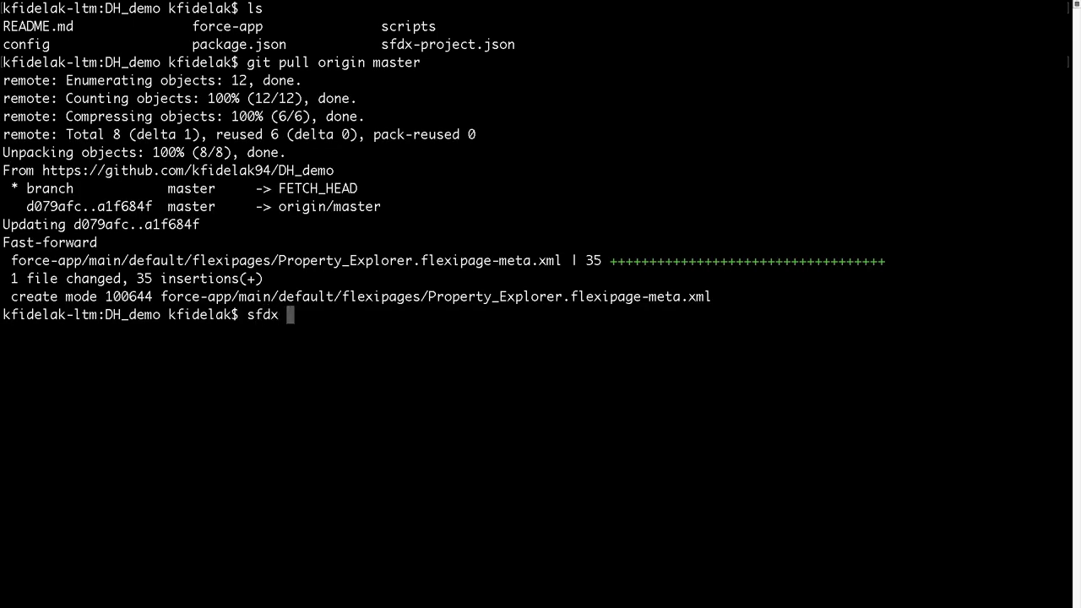
text(rce)
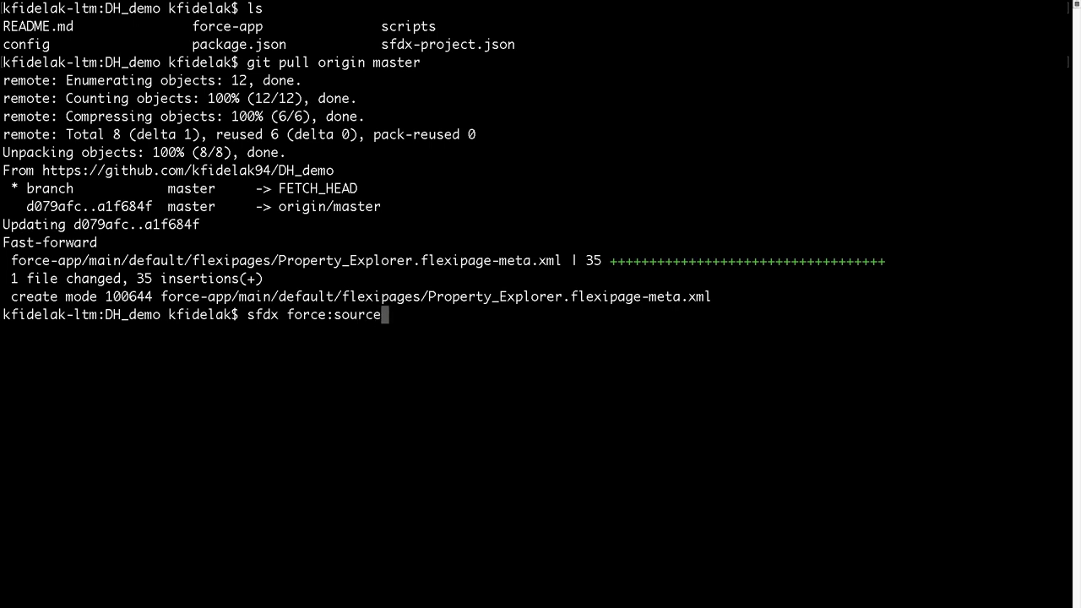
text(:deploy -p force-app/ -u Prod -w 10)
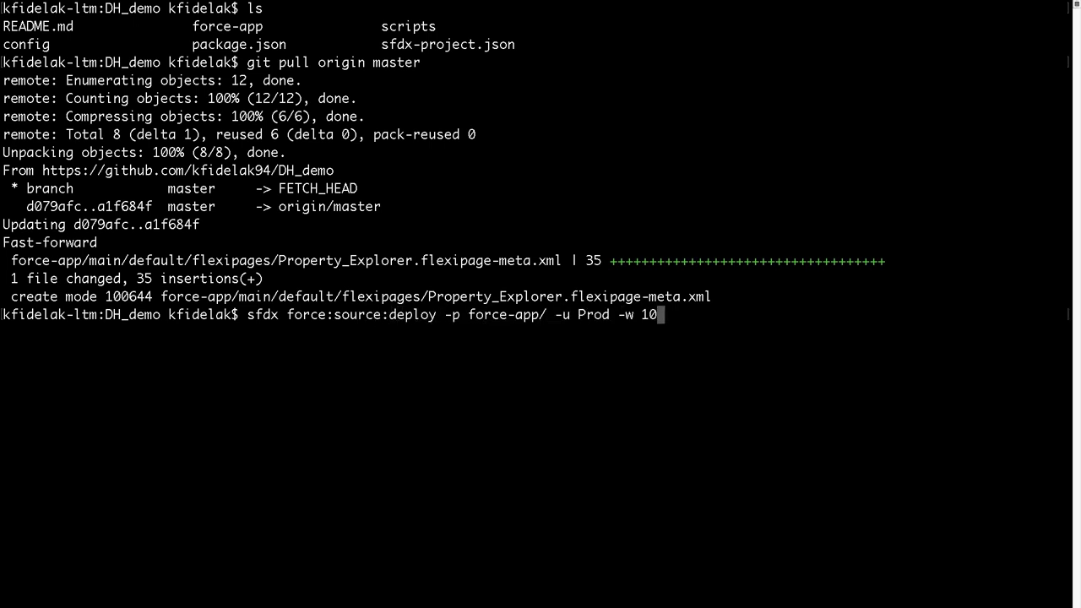
key(Return)
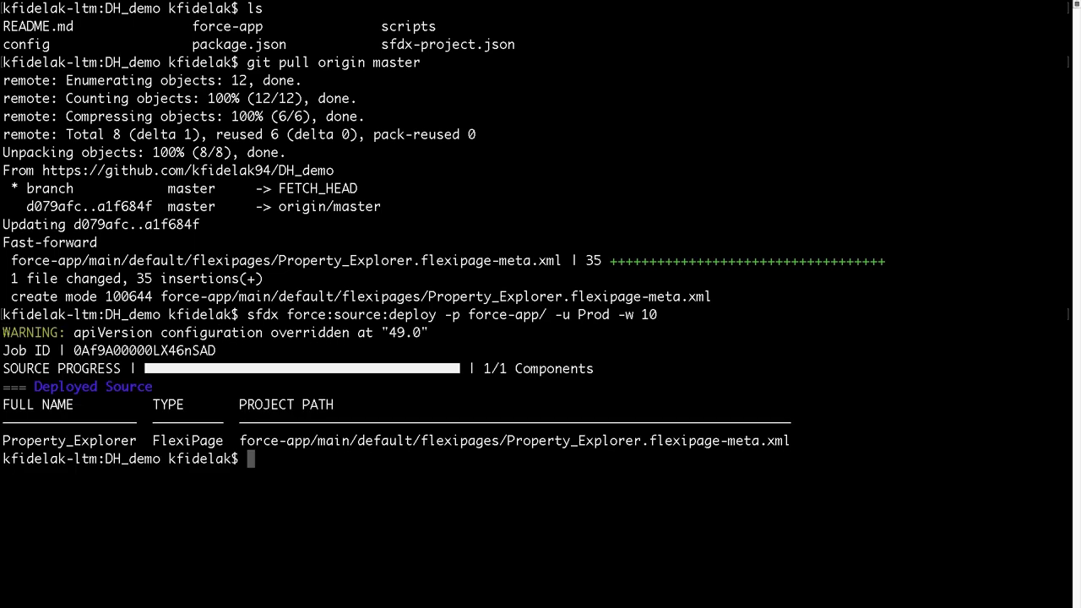